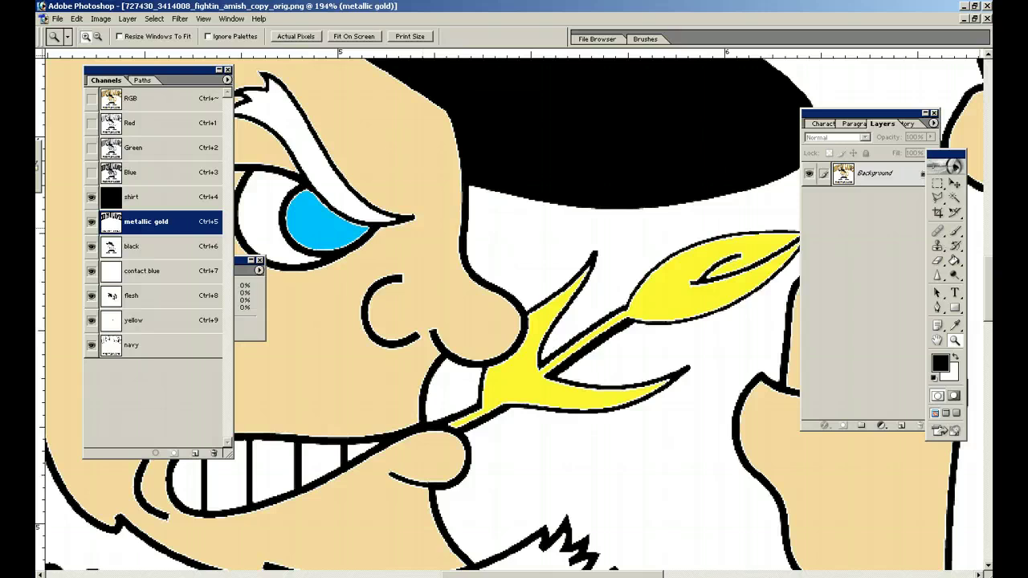
# Load the flesh channel as a selection, stroke it with a 4 px black centered line at 100% opacity, and deselect.
pyautogui.click(956, 198)
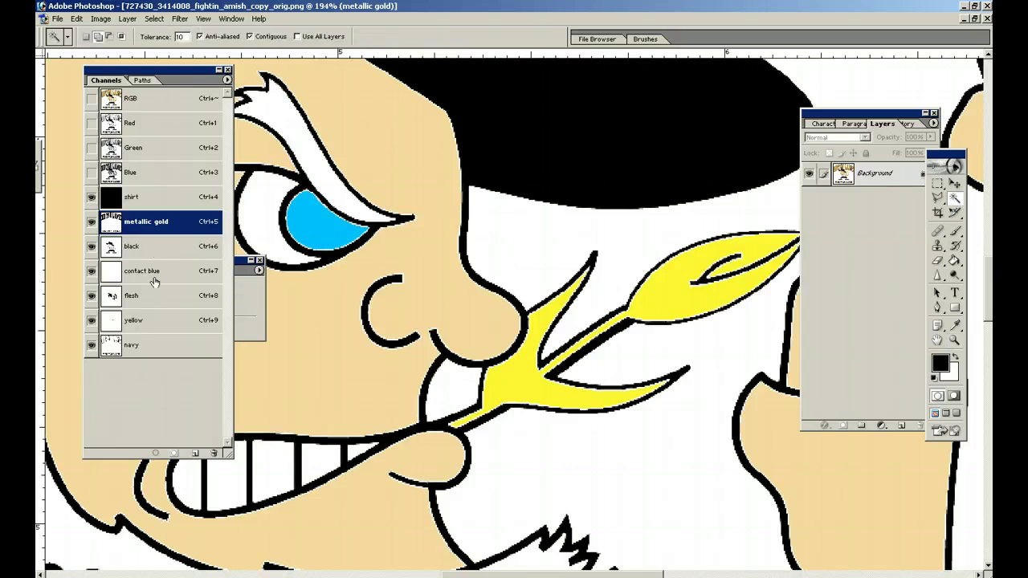
pyautogui.click(150, 300)
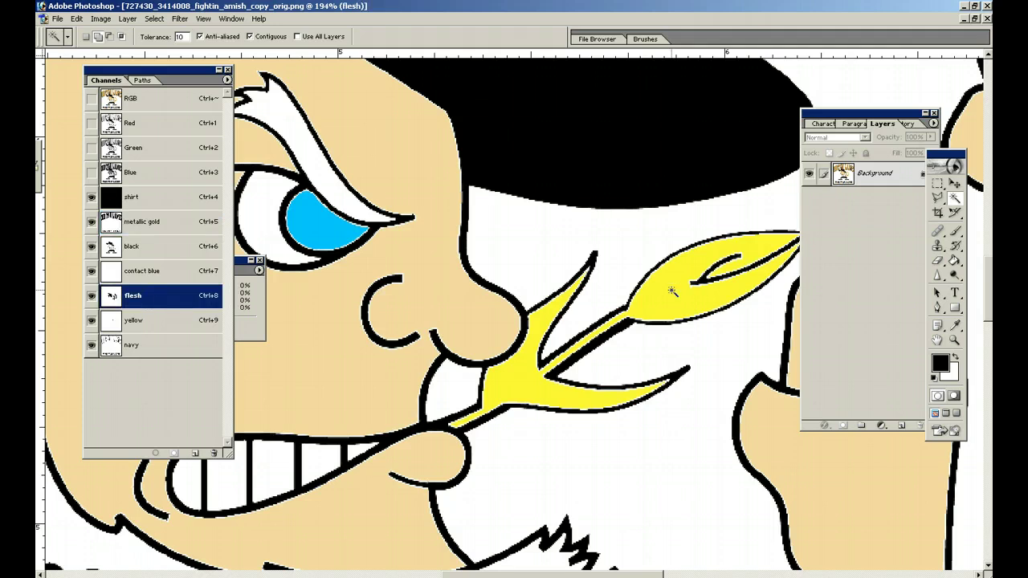
pyautogui.keyDown('ctrl'); pyautogui.click(114, 295); pyautogui.keyUp('ctrl')
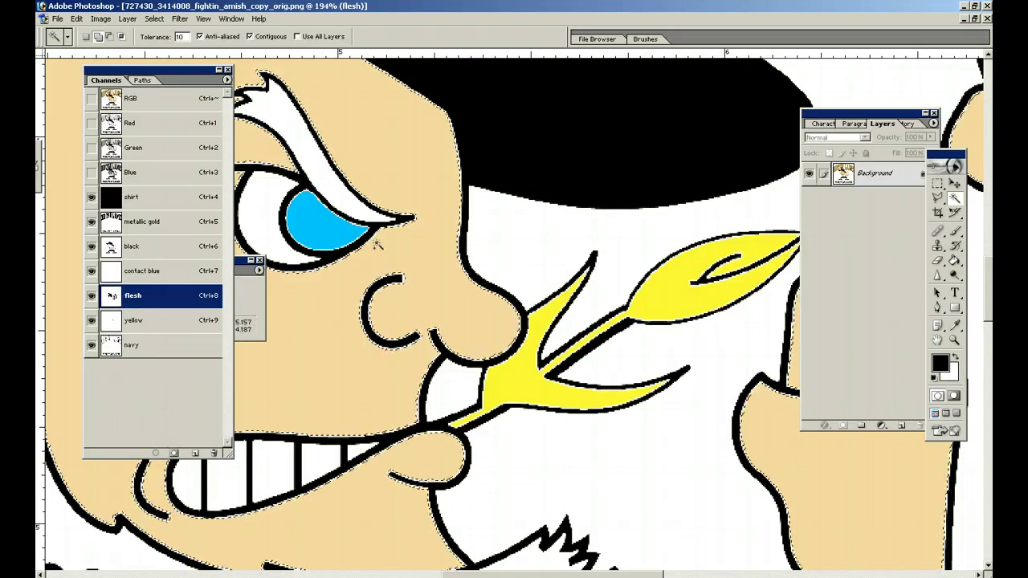
pyautogui.click(77, 19)
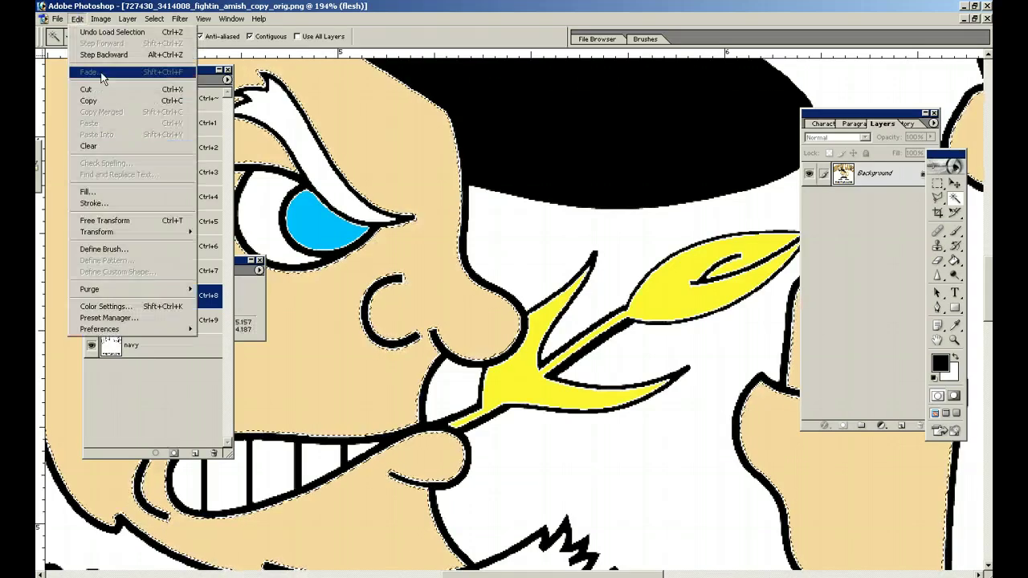
pyautogui.click(94, 203)
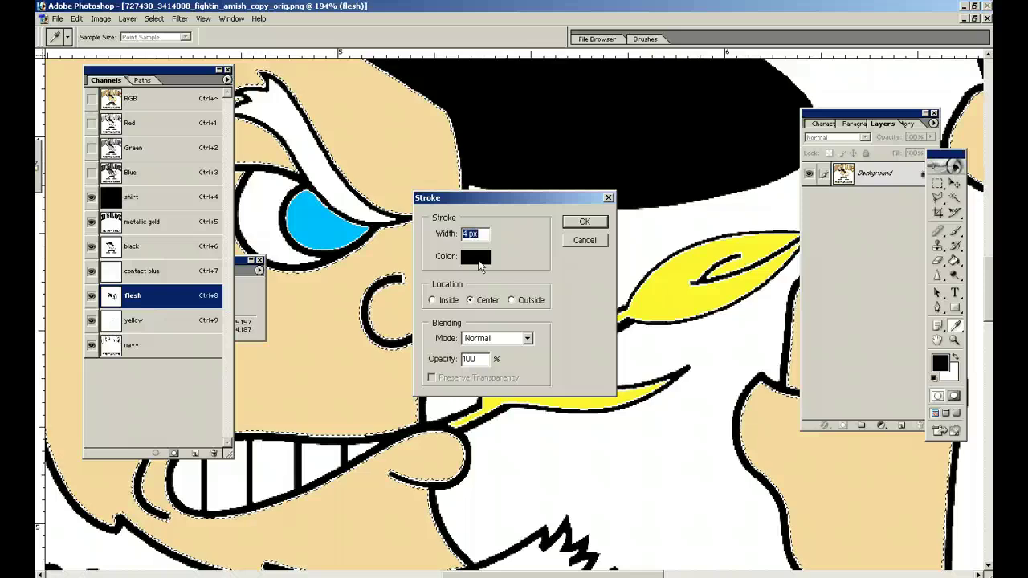
pyautogui.click(584, 222)
pyautogui.press('w')
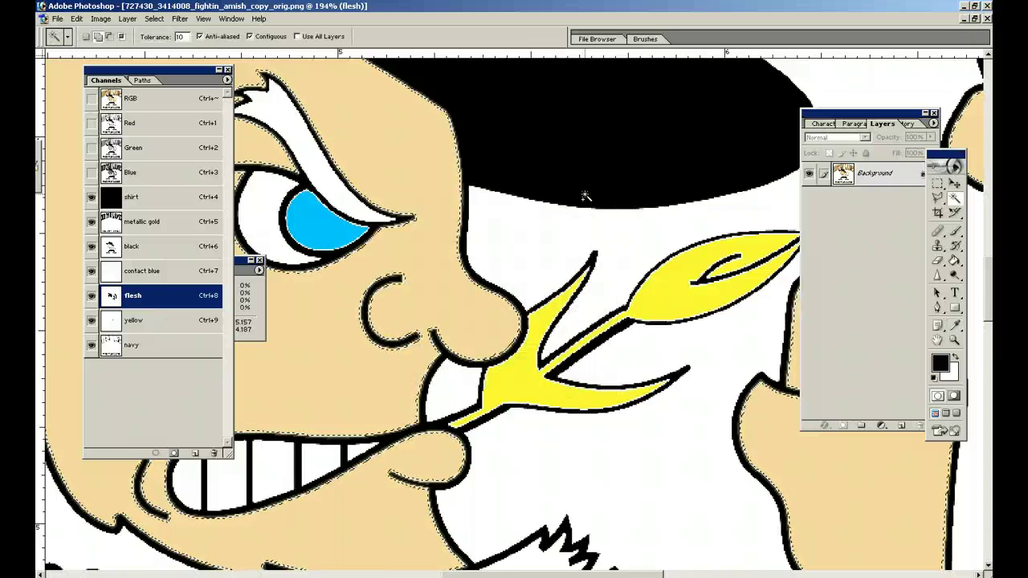
pyautogui.click(586, 197)
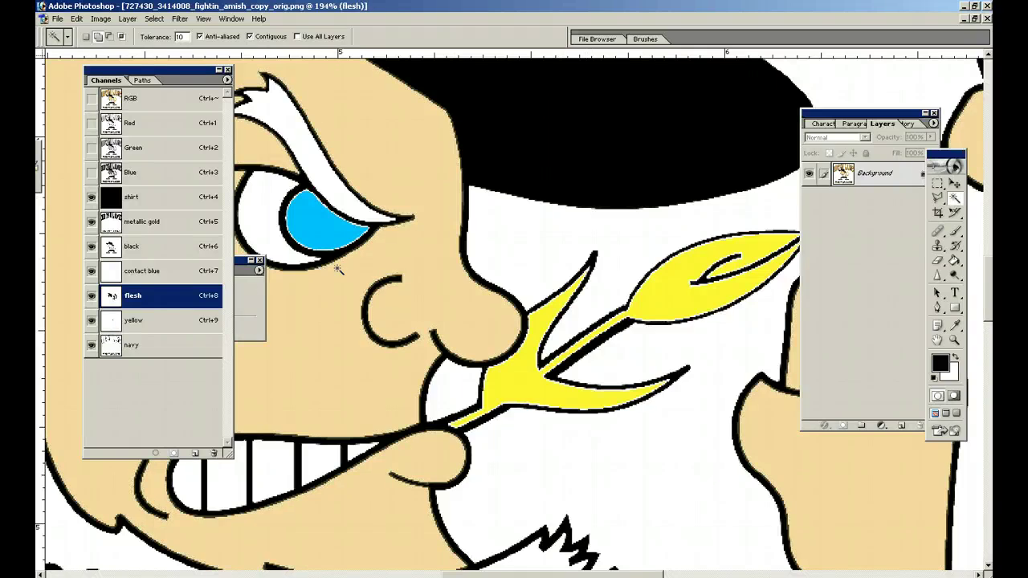
# Load the yellow channel as a selection, apply the 4 px centered black stroke to it, and deselect.
pyautogui.click(132, 325)
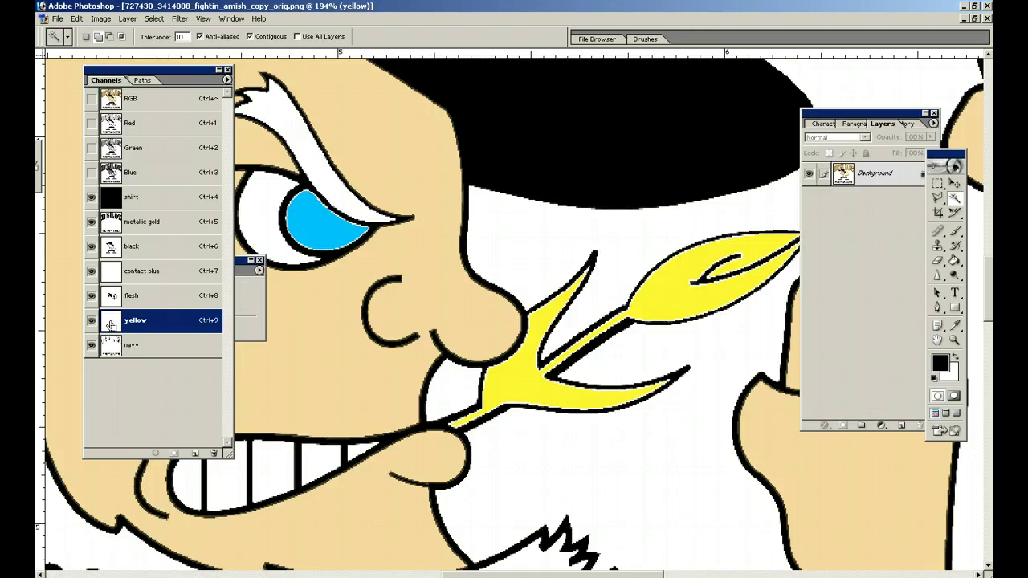
pyautogui.keyDown('ctrl'); pyautogui.click(111, 324); pyautogui.keyUp('ctrl')
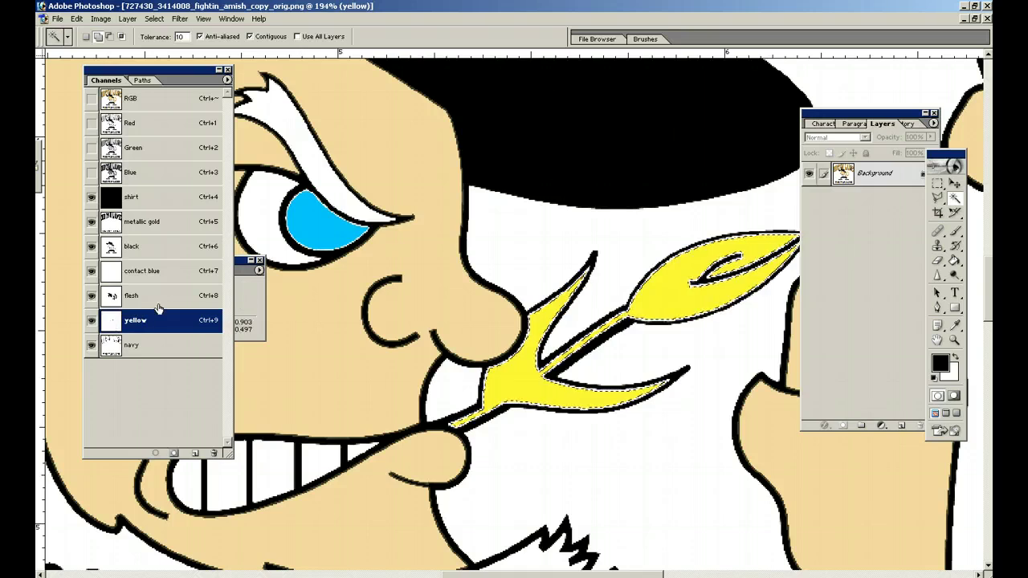
pyautogui.click(76, 18)
pyautogui.click(94, 203)
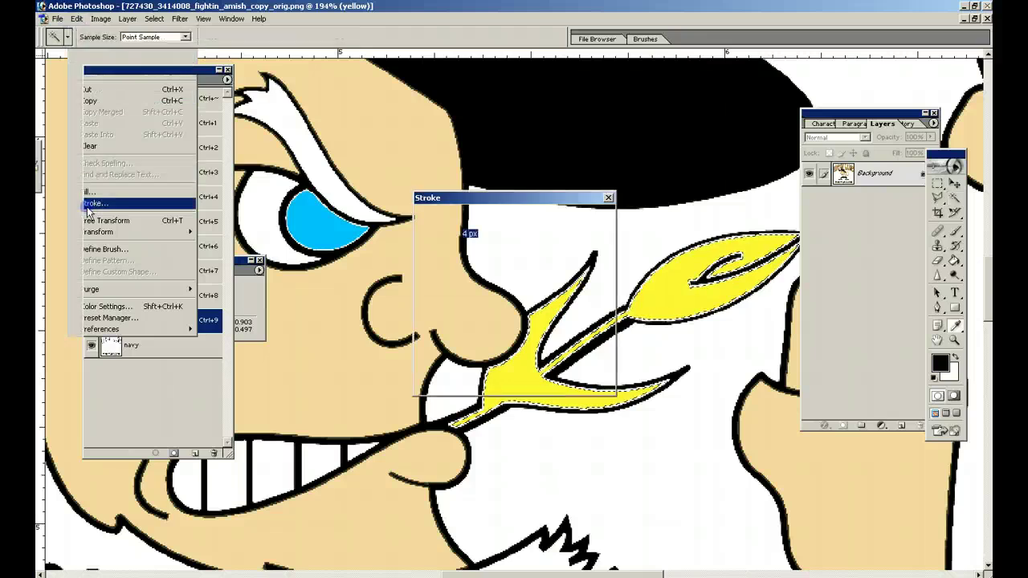
pyautogui.click(586, 221)
pyautogui.press('w')
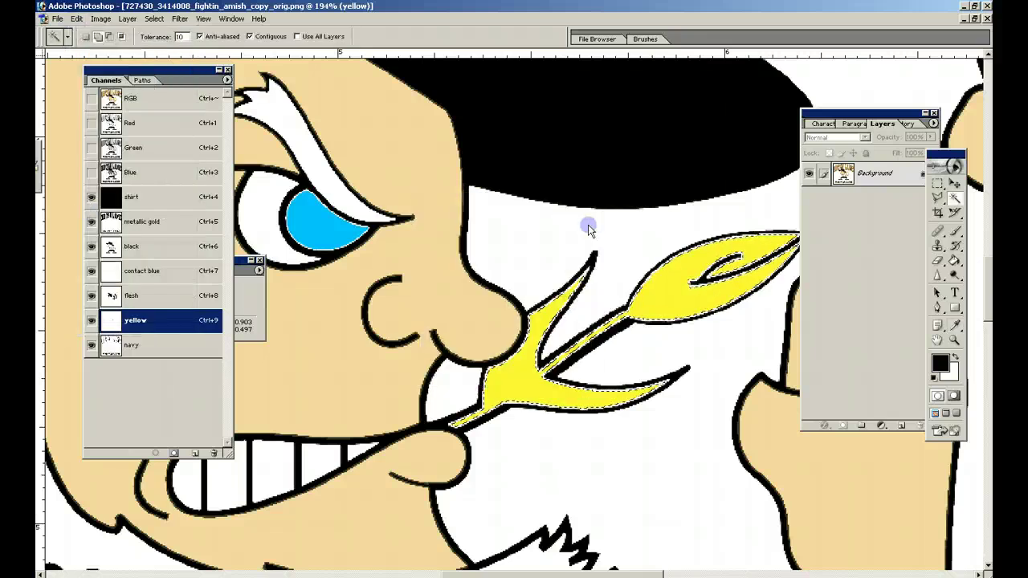
pyautogui.hotkey('ctrl', 'd')
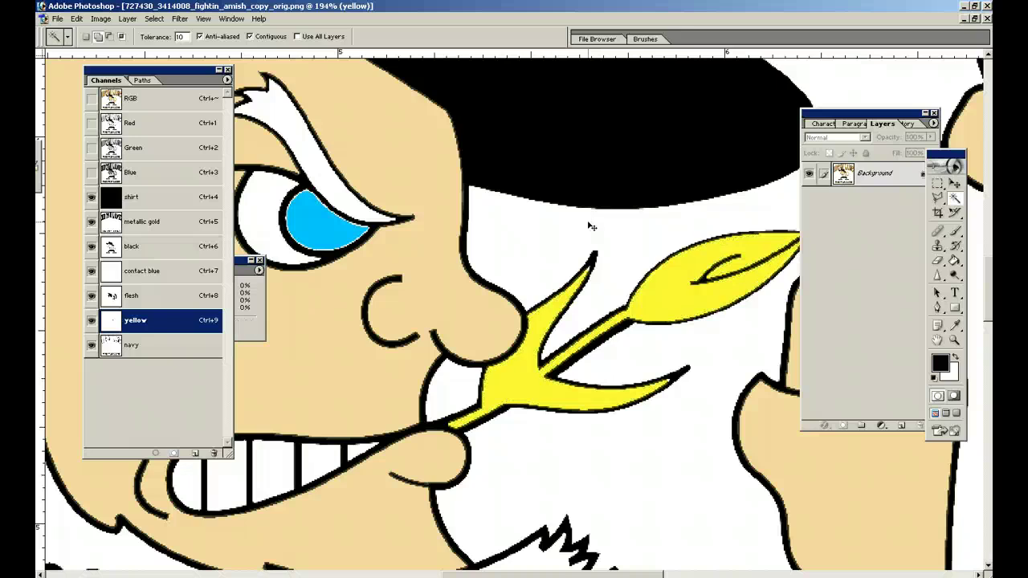
# Load the contact blue channel as a selection, apply the 4 px centered black stroke to it, and deselect.
pyautogui.click(167, 272)
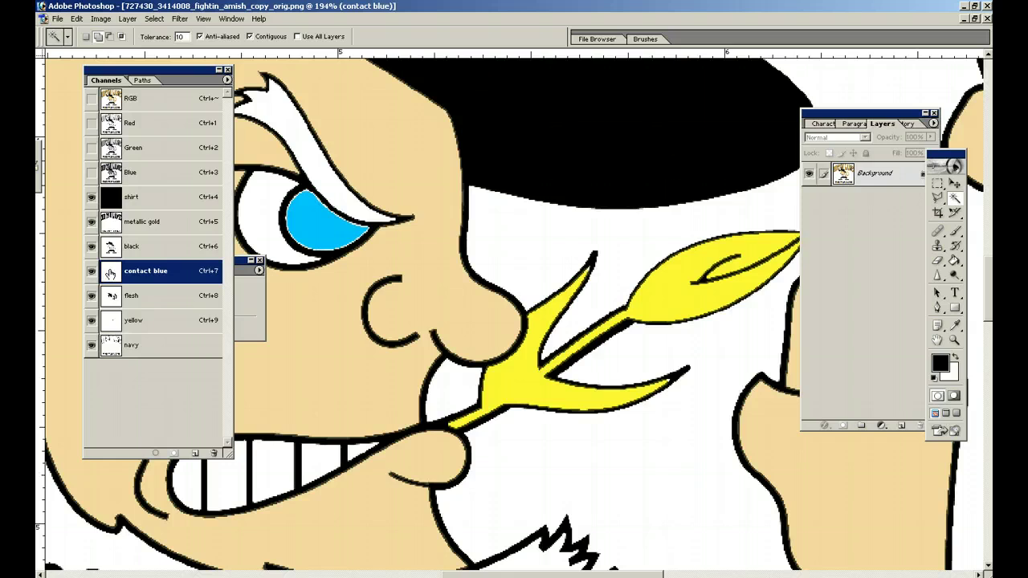
pyautogui.keyDown('ctrl'); pyautogui.click(110, 274); pyautogui.keyUp('ctrl')
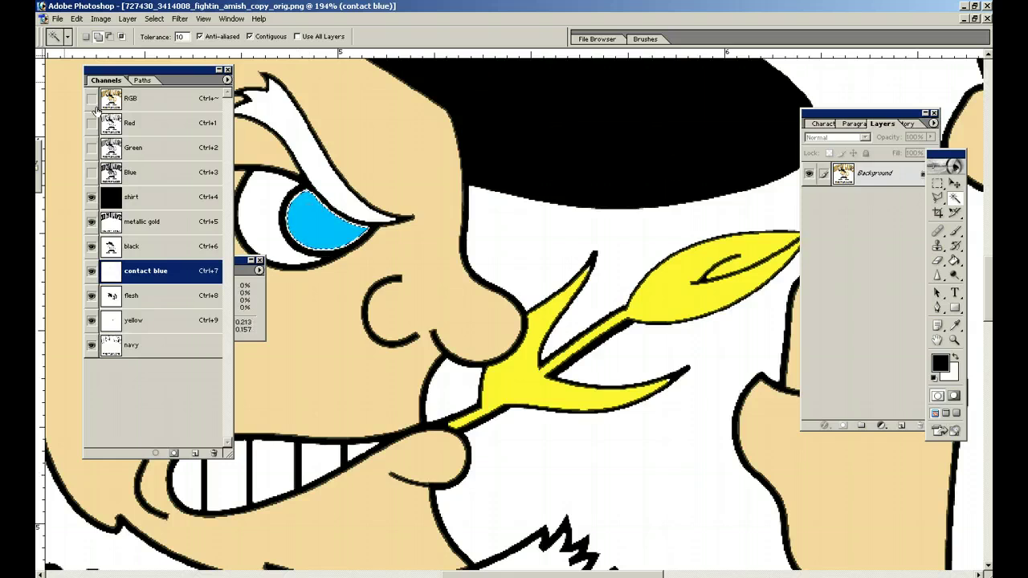
pyautogui.click(76, 18)
pyautogui.click(92, 203)
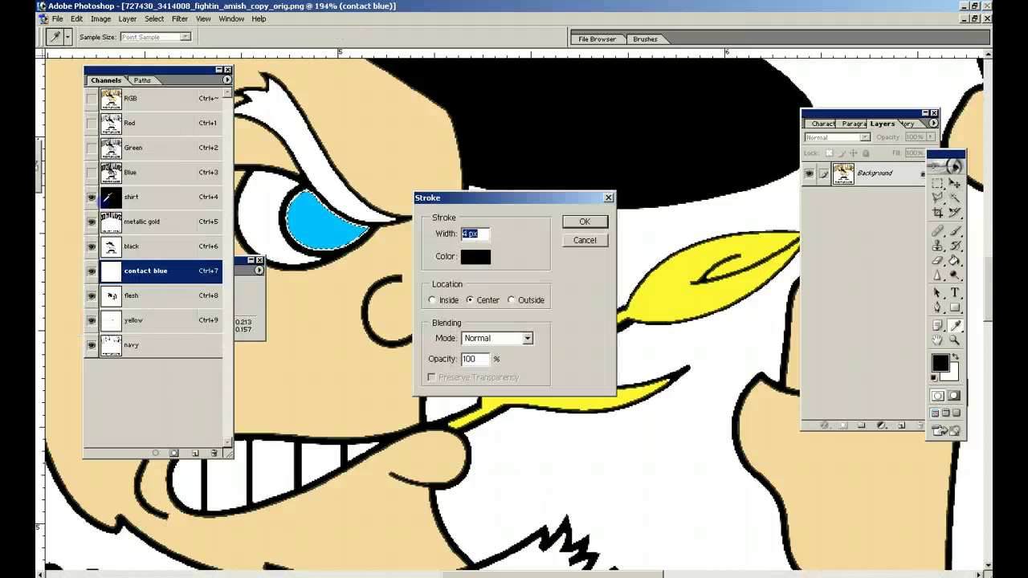
pyautogui.click(571, 221)
pyautogui.press('w')
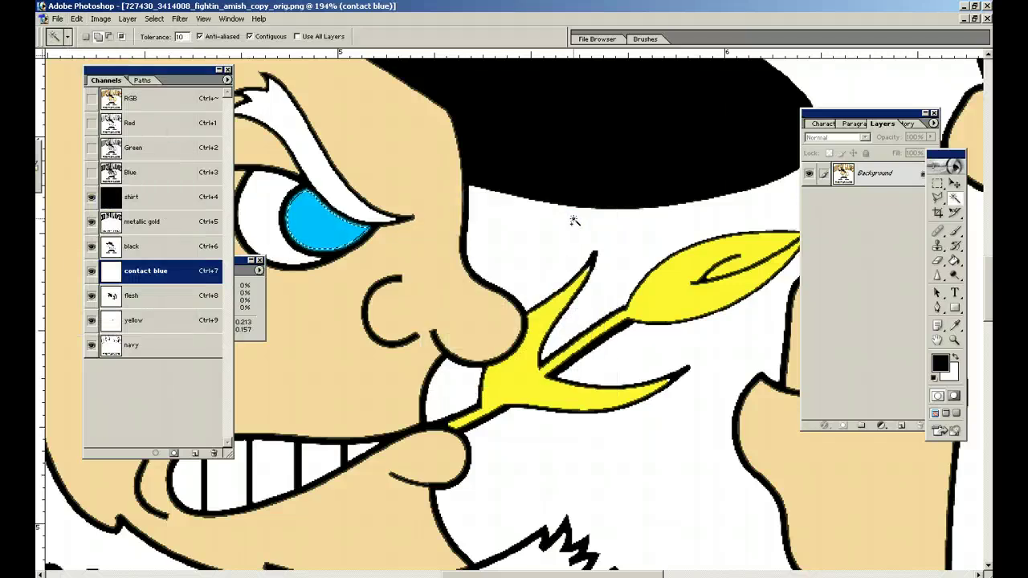
pyautogui.hotkey('ctrl', 'd')
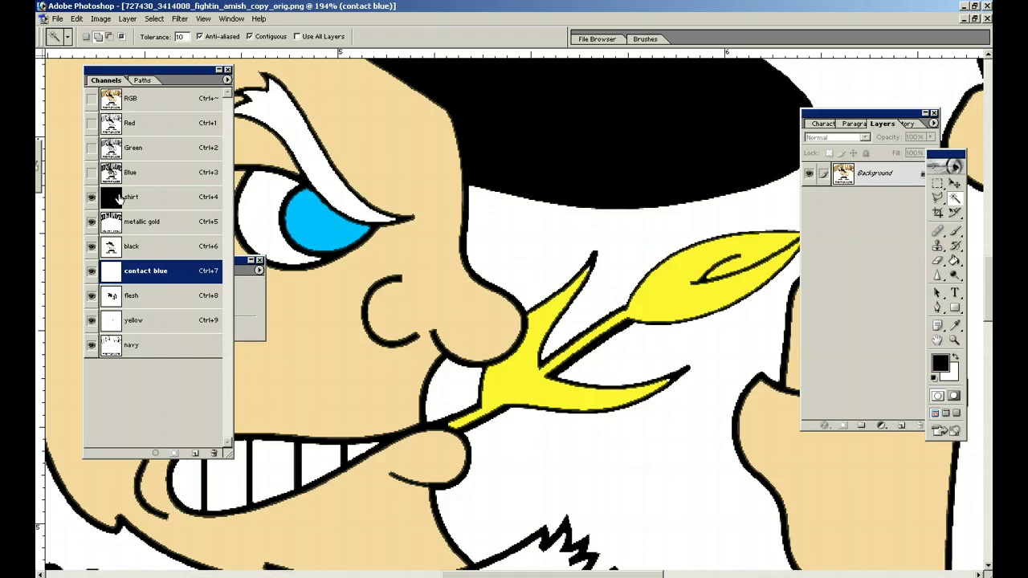
# Reorder the spot channels below shirt as yellow, contact blue, flesh, metallic gold, navy, black.
pyautogui.moveTo(119, 197); pyautogui.dragTo(143, 319)
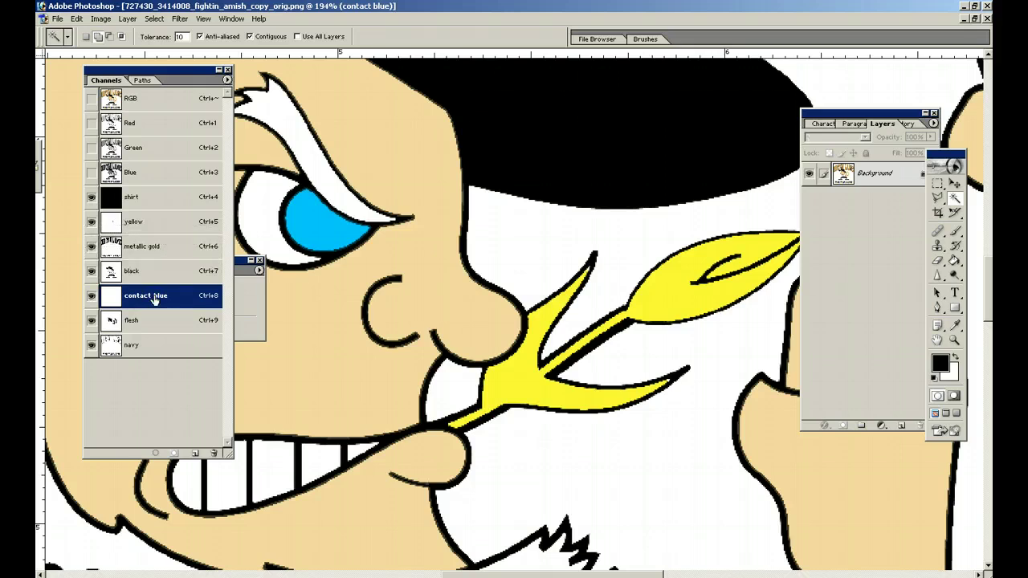
pyautogui.moveTo(155, 298); pyautogui.dragTo(165, 241)
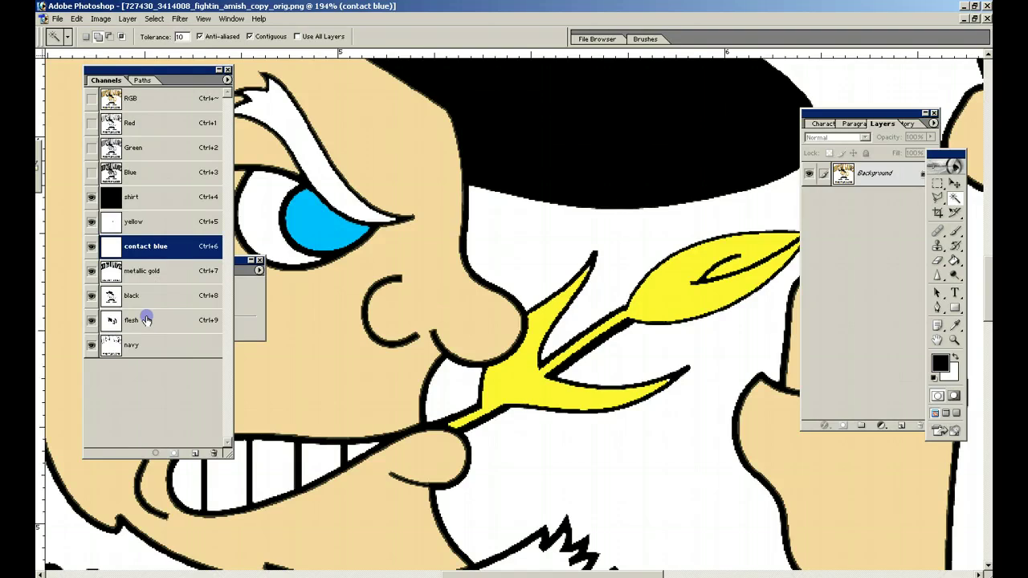
pyautogui.moveTo(146, 320); pyautogui.dragTo(167, 263)
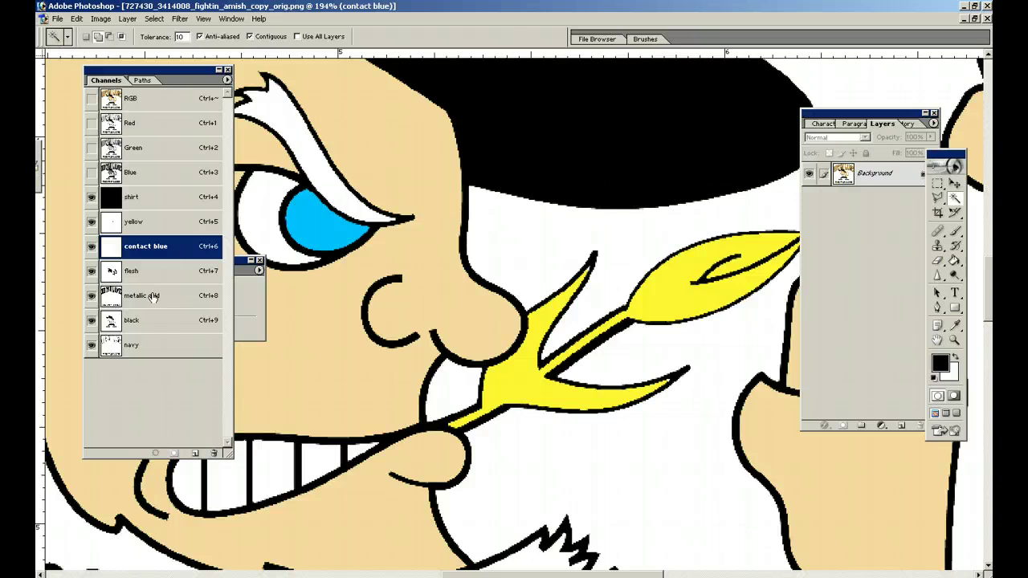
pyautogui.moveTo(132, 345); pyautogui.dragTo(146, 318)
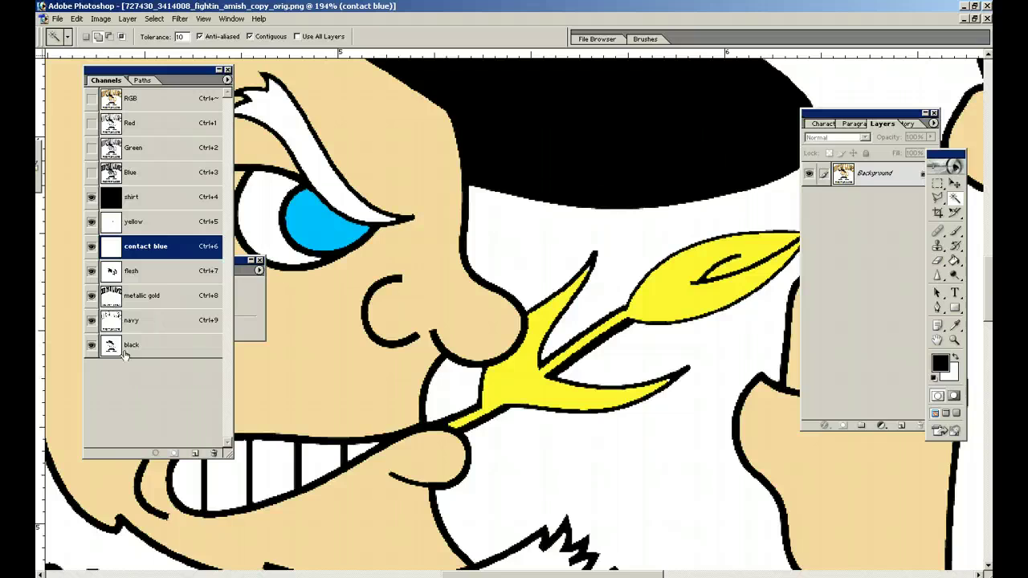
# Open the print settings with preview and set the paper size to Tabloid in the page setup.
pyautogui.click(204, 19)
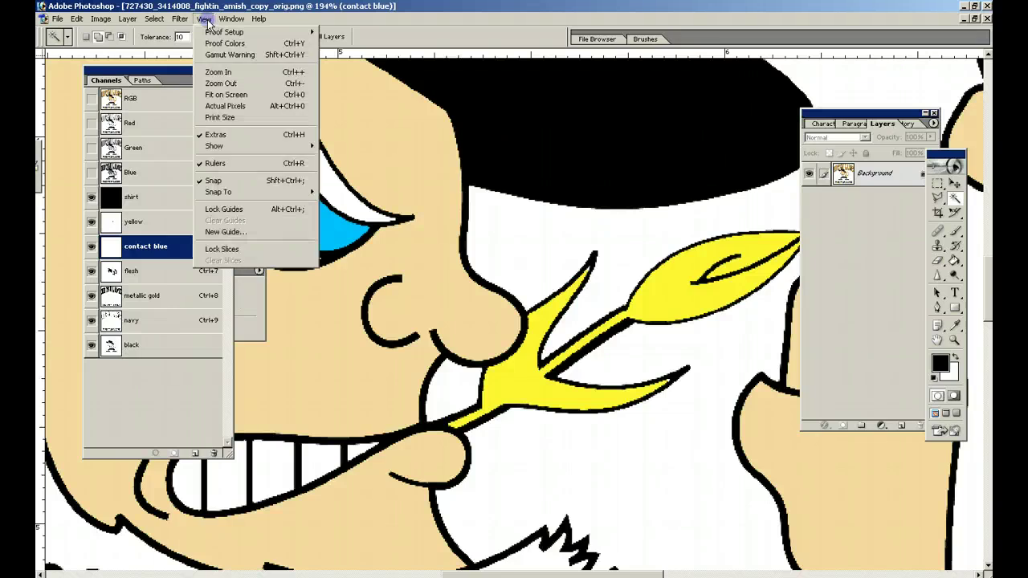
pyautogui.click(228, 117)
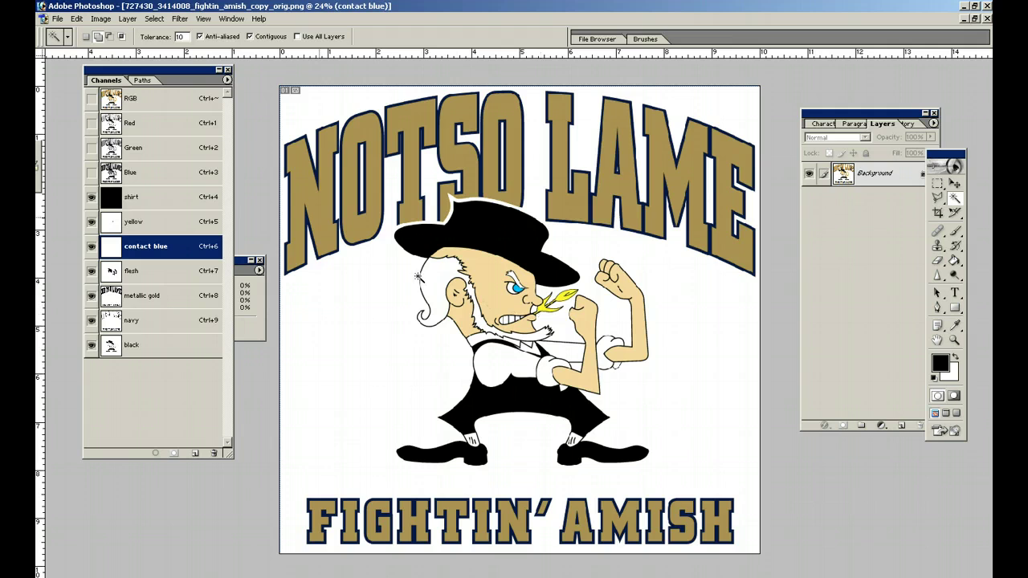
pyautogui.click(58, 18)
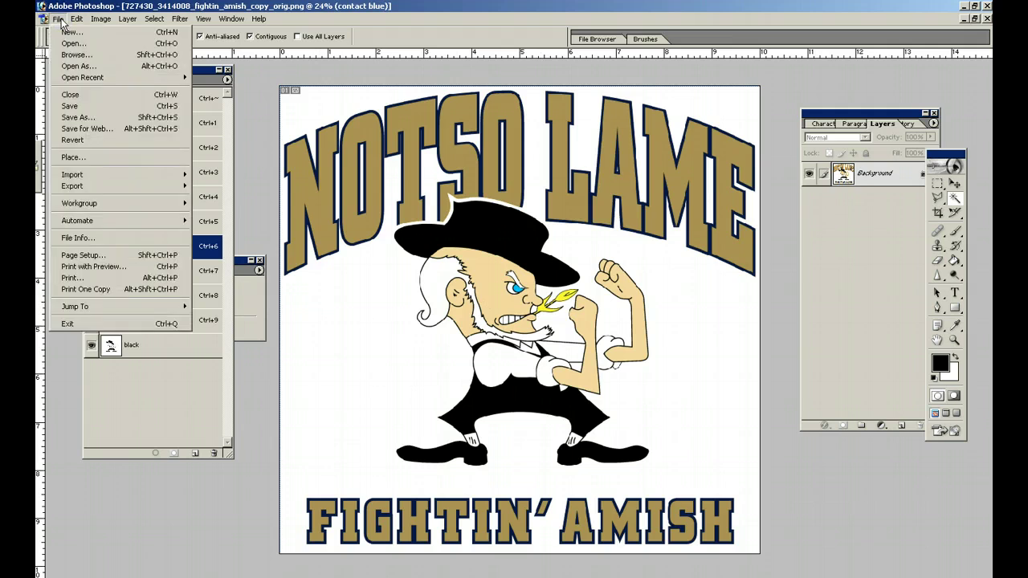
pyautogui.click(105, 266)
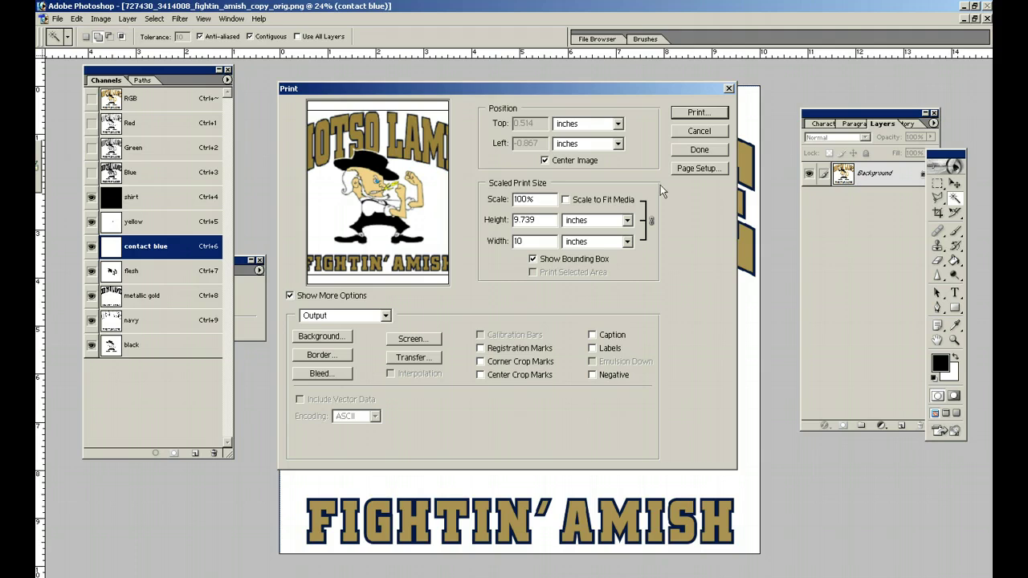
pyautogui.click(697, 168)
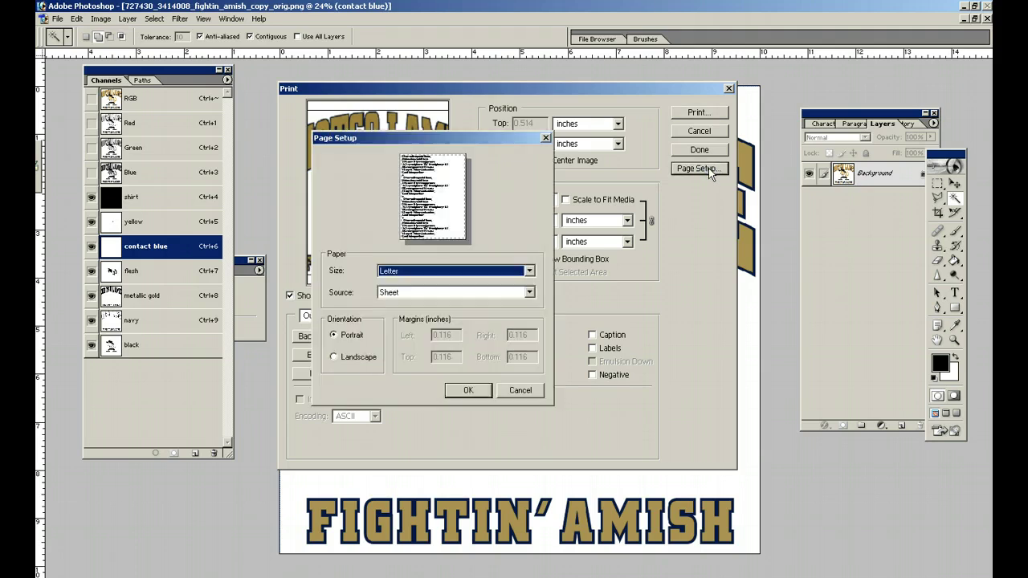
pyautogui.click(495, 271)
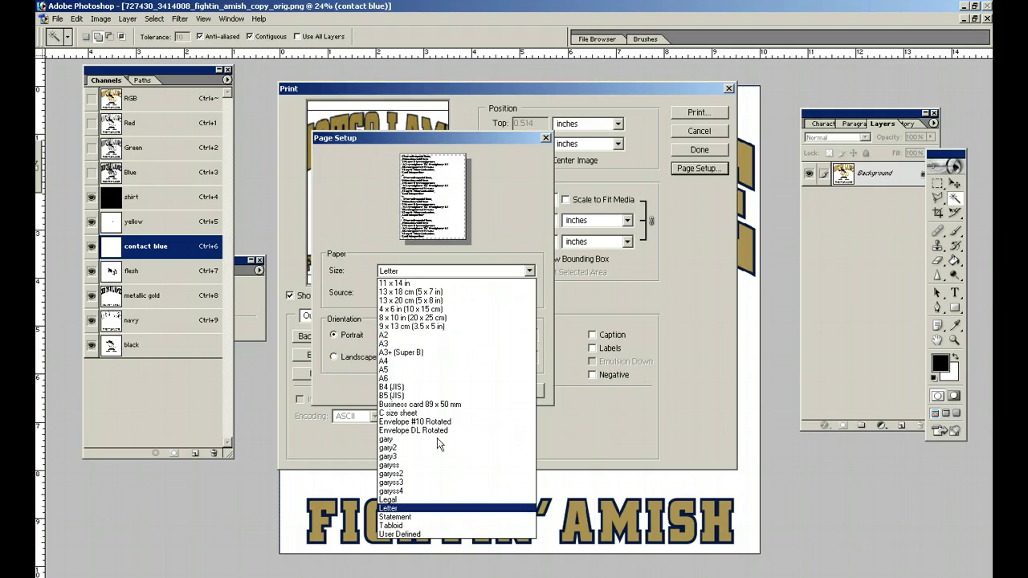
pyautogui.click(416, 526)
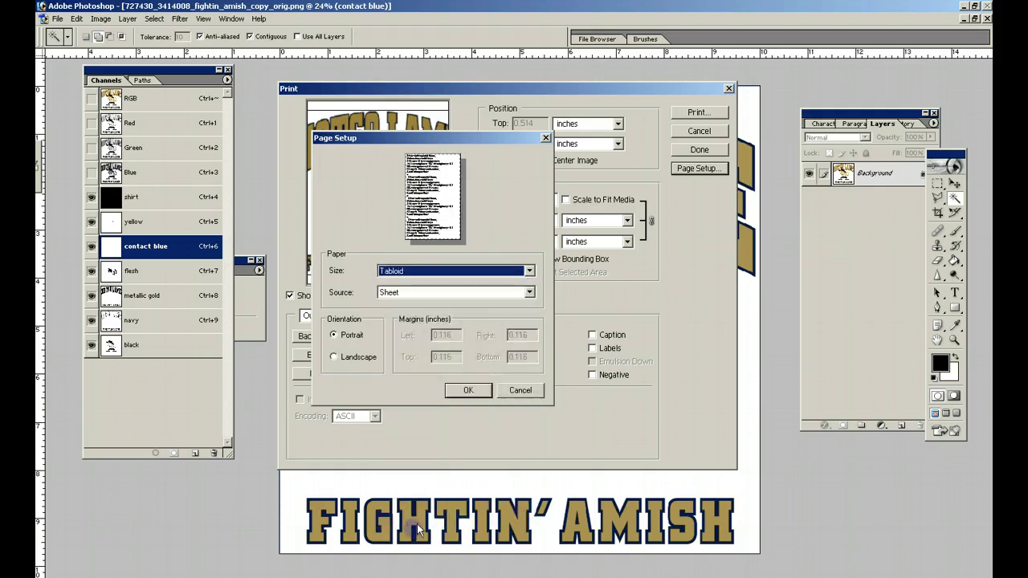
pyautogui.click(464, 390)
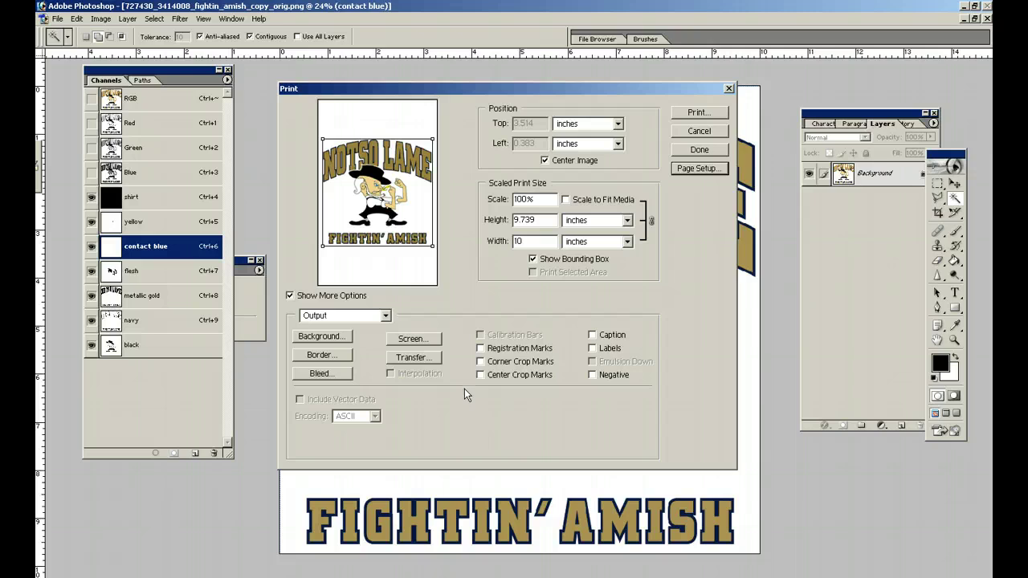
# Enable labels, registration marks and center crop marks for the printout.
pyautogui.click(592, 349)
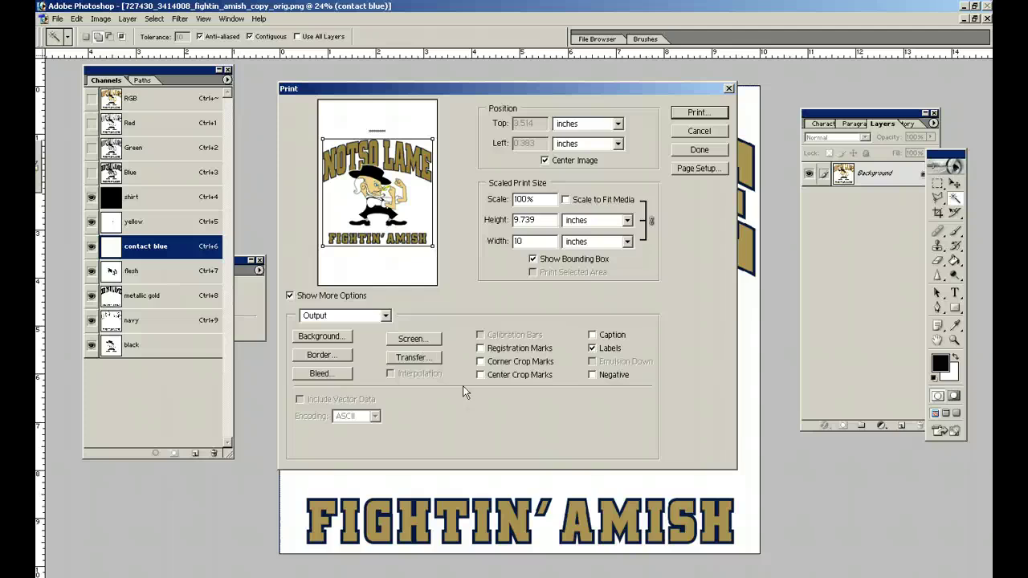
pyautogui.click(480, 349)
pyautogui.click(480, 374)
# Review the custom halftone screen options, including the ink list and dot shapes, without applying them, and close the print settings.
pyautogui.click(410, 340)
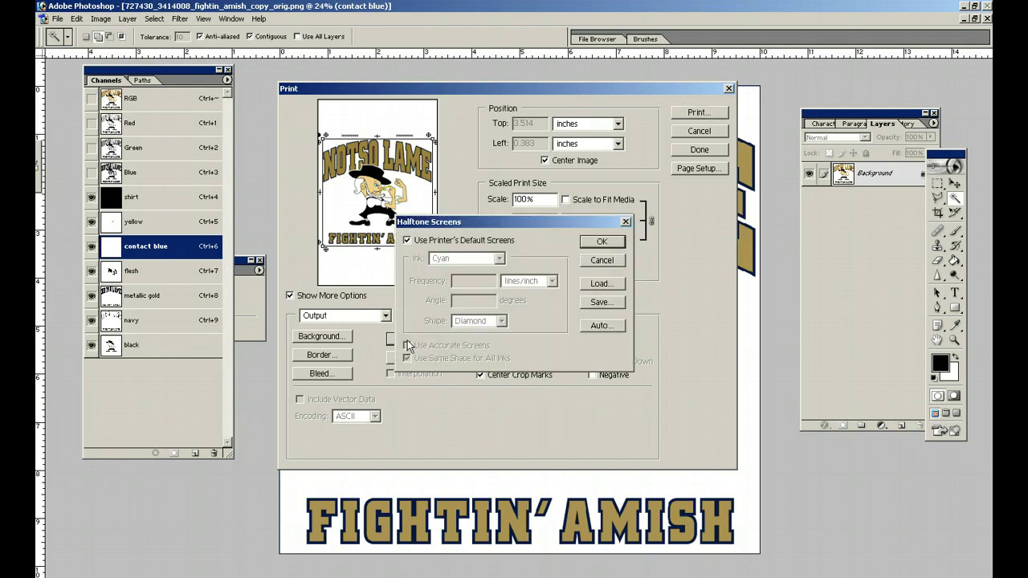
pyautogui.click(406, 240)
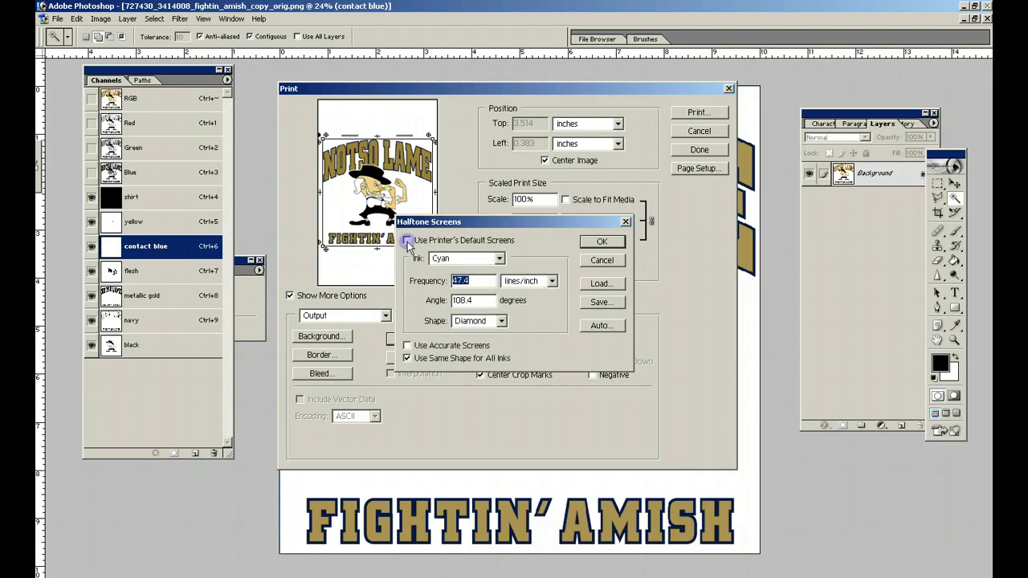
pyautogui.click(466, 262)
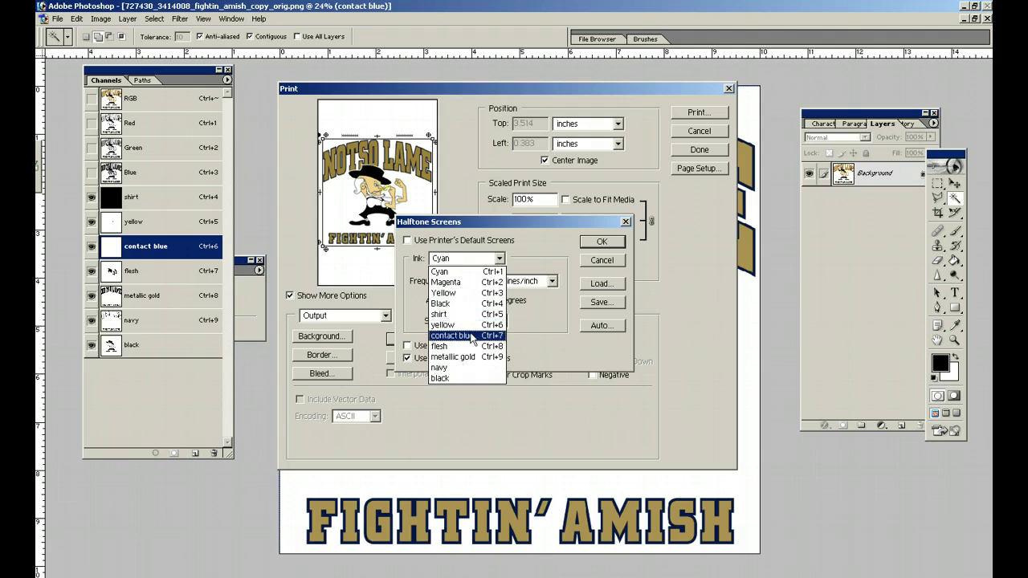
pyautogui.click(536, 318)
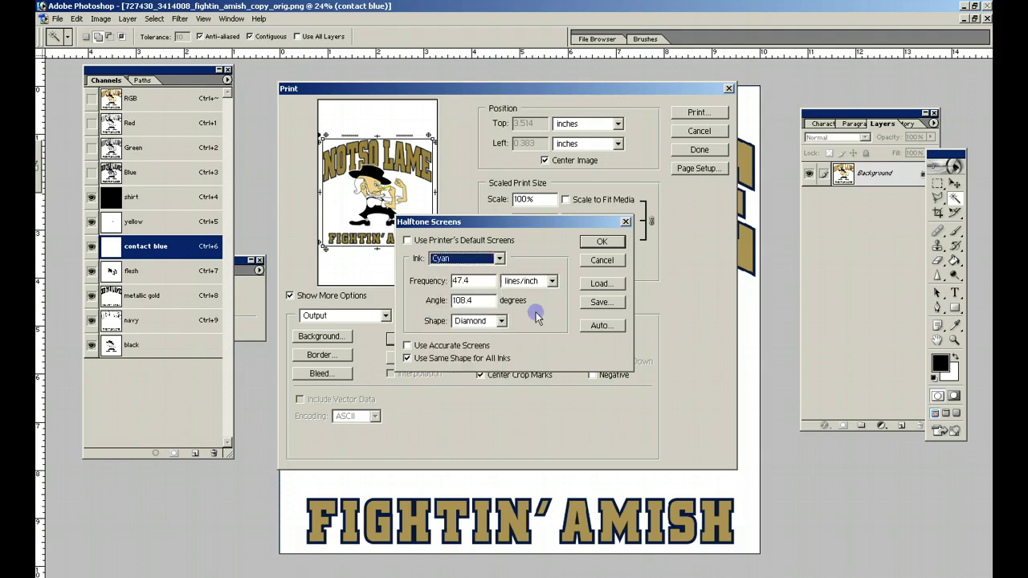
pyautogui.click(488, 323)
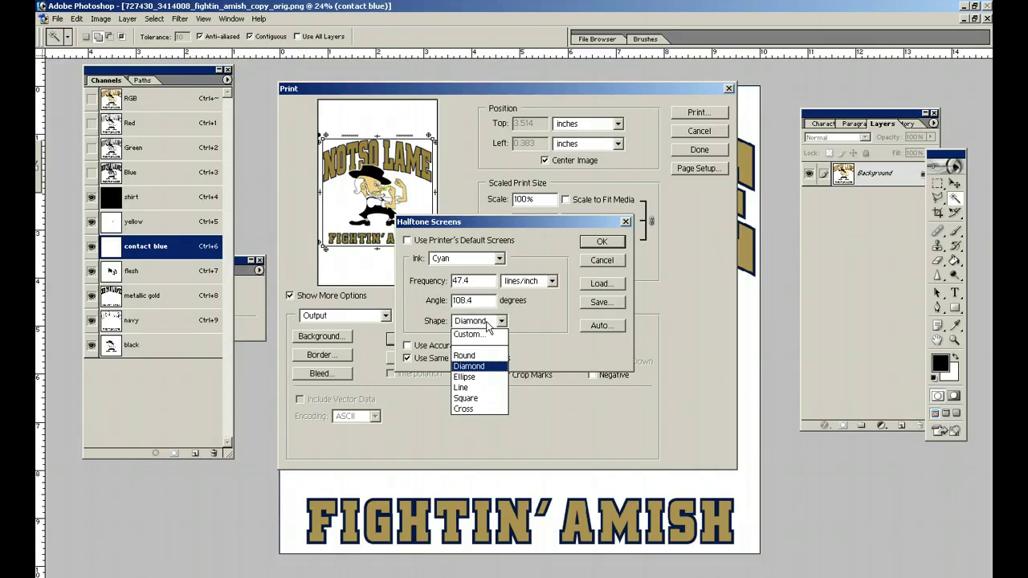
pyautogui.click(488, 323)
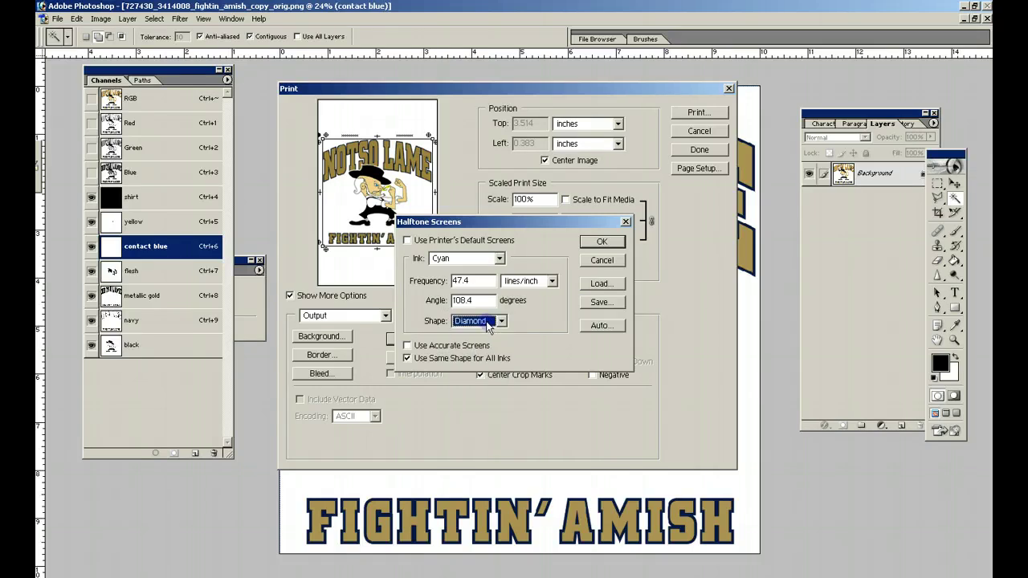
pyautogui.click(601, 262)
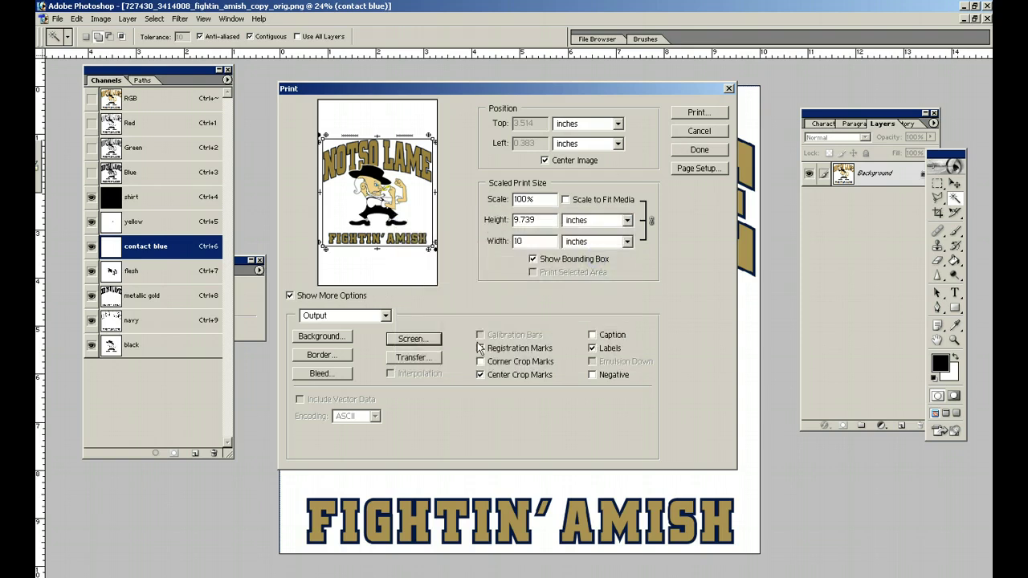
pyautogui.click(701, 153)
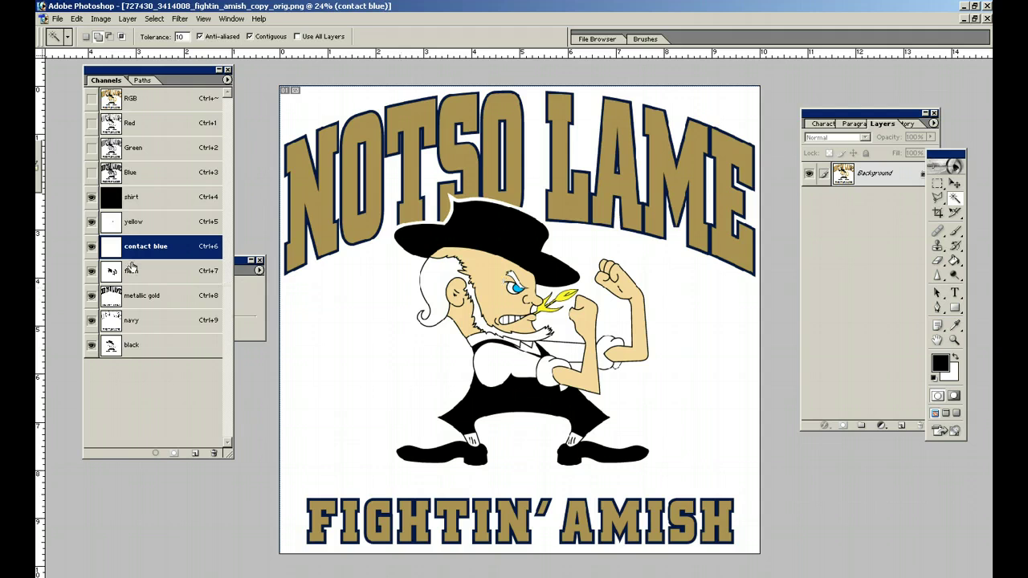
# Isolate the yellow spot channel and examine its flower shape up close.
pyautogui.moveTo(90, 245); pyautogui.dragTo(93, 351)
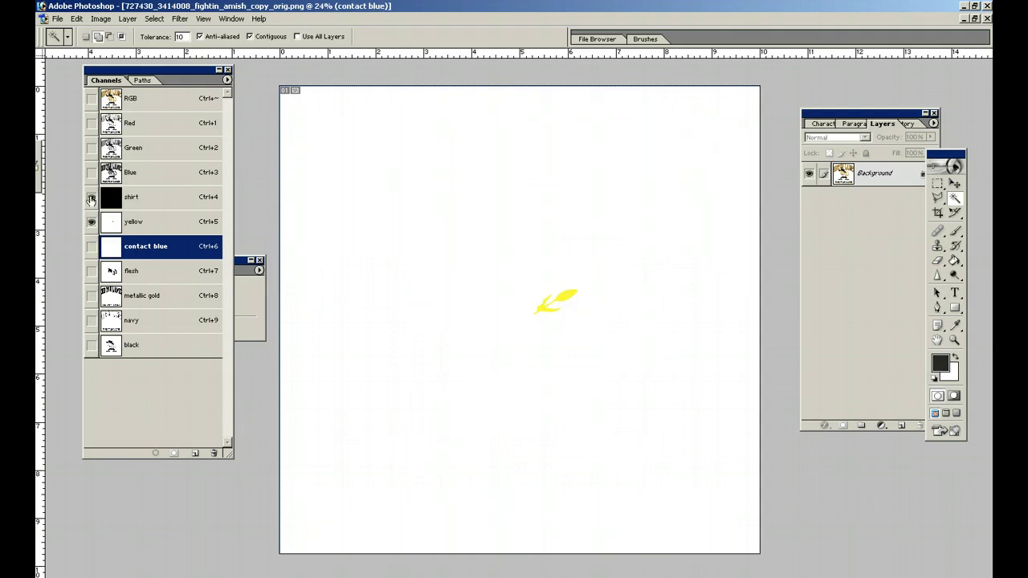
pyautogui.click(91, 197)
pyautogui.click(131, 222)
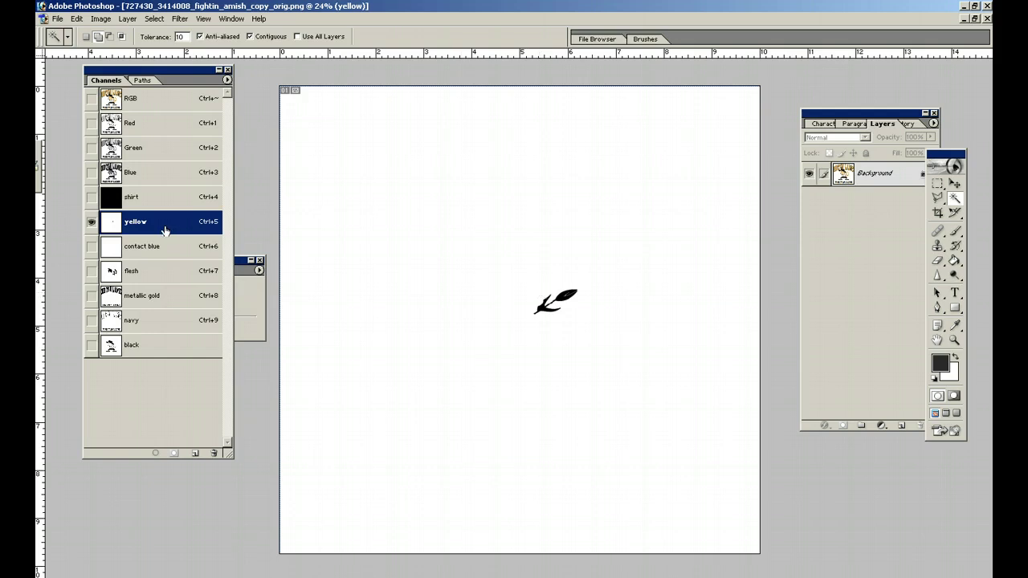
pyautogui.click(954, 340)
pyautogui.moveTo(502, 241); pyautogui.dragTo(695, 389)
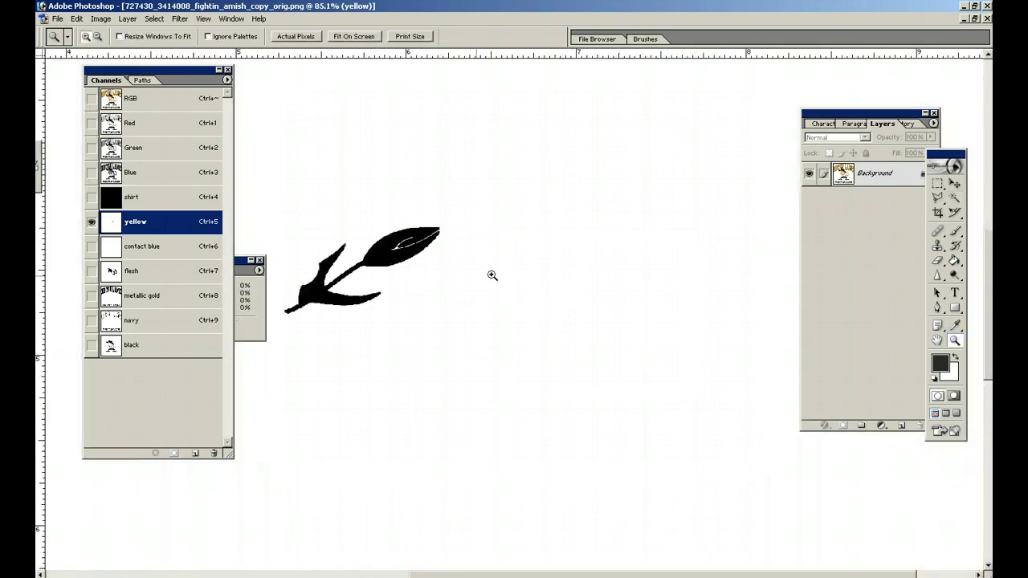
# Bring the Info palette out from behind the Channels palette and place it over an empty canvas area to read ink percentages.
pyautogui.click(240, 268)
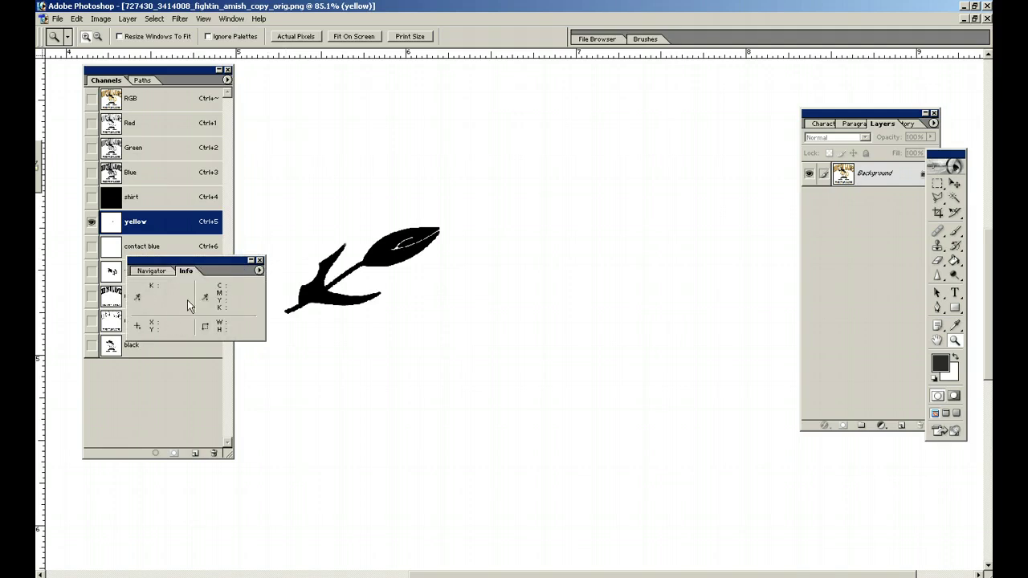
pyautogui.click(230, 18)
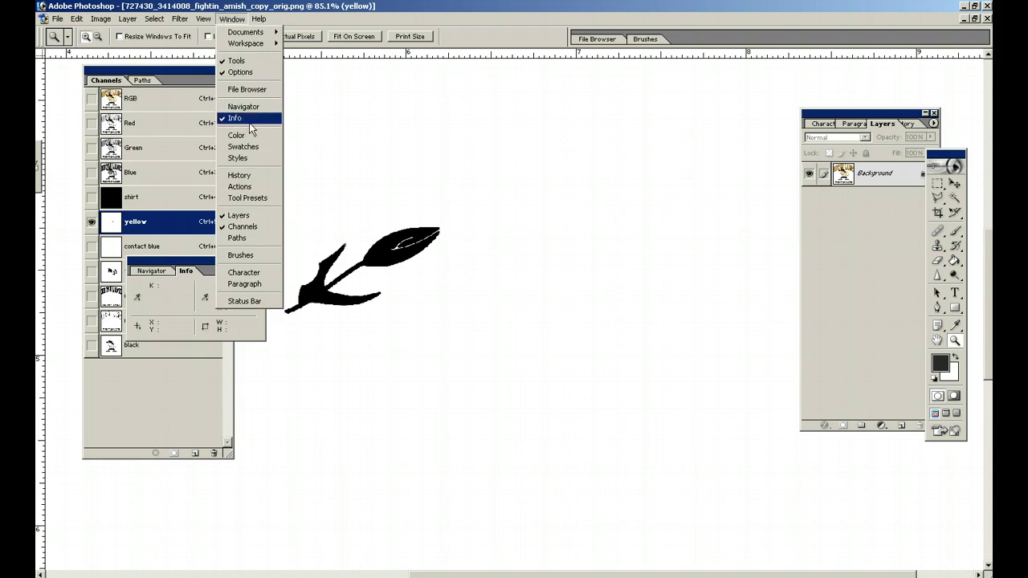
pyautogui.click(161, 270)
pyautogui.moveTo(162, 267); pyautogui.dragTo(608, 157)
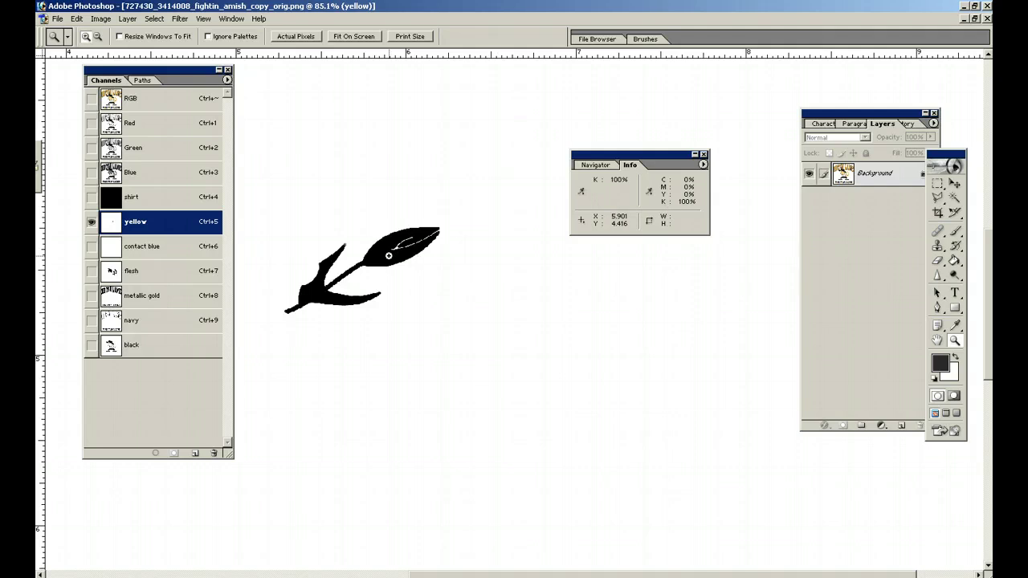
# View the contact blue, flesh, metallic gold, navy and black channels one at a time, checking their ink percentages.
pyautogui.click(136, 250)
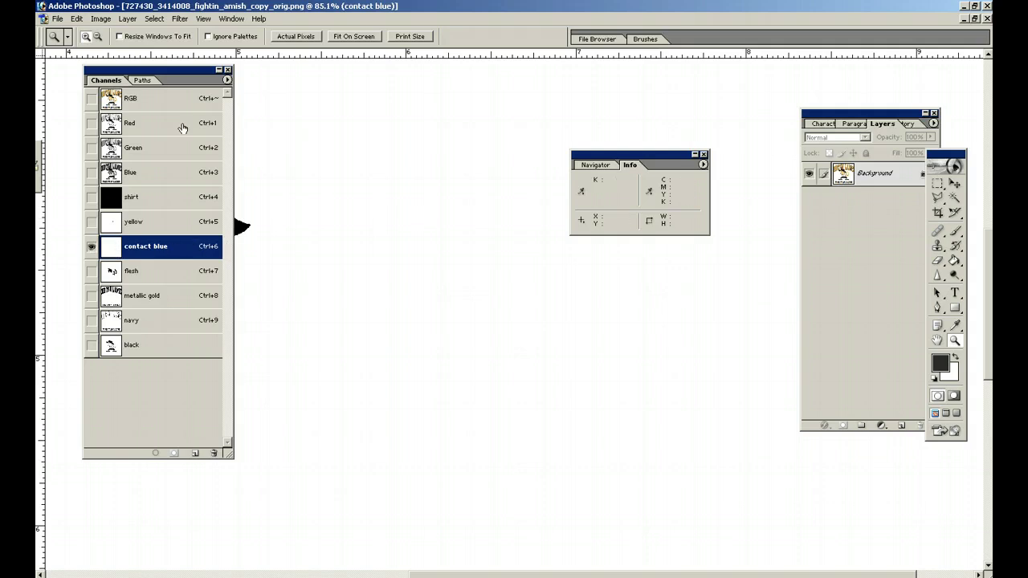
pyautogui.moveTo(163, 75); pyautogui.dragTo(336, 83)
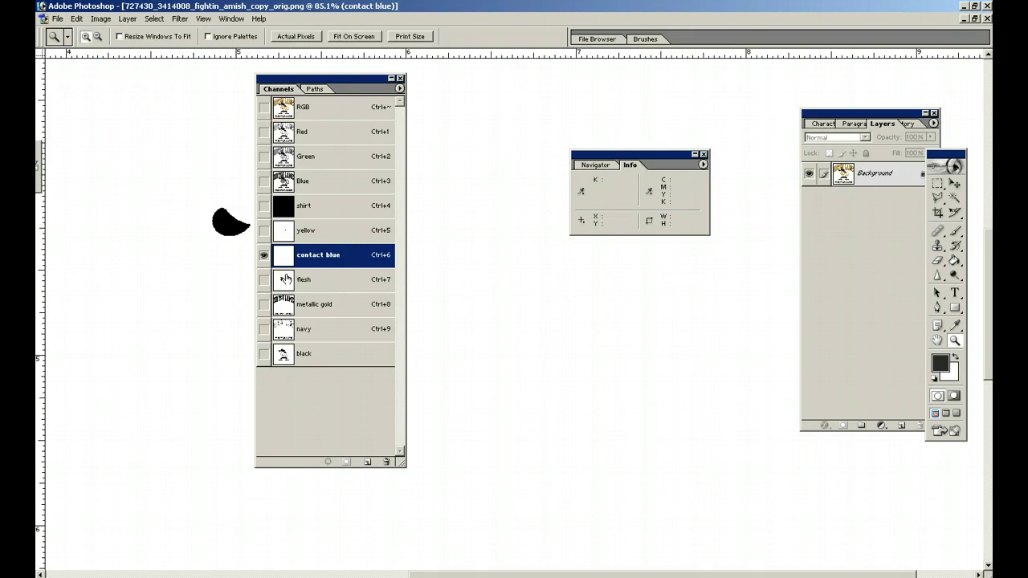
pyautogui.hotkey('ctrl', '7')
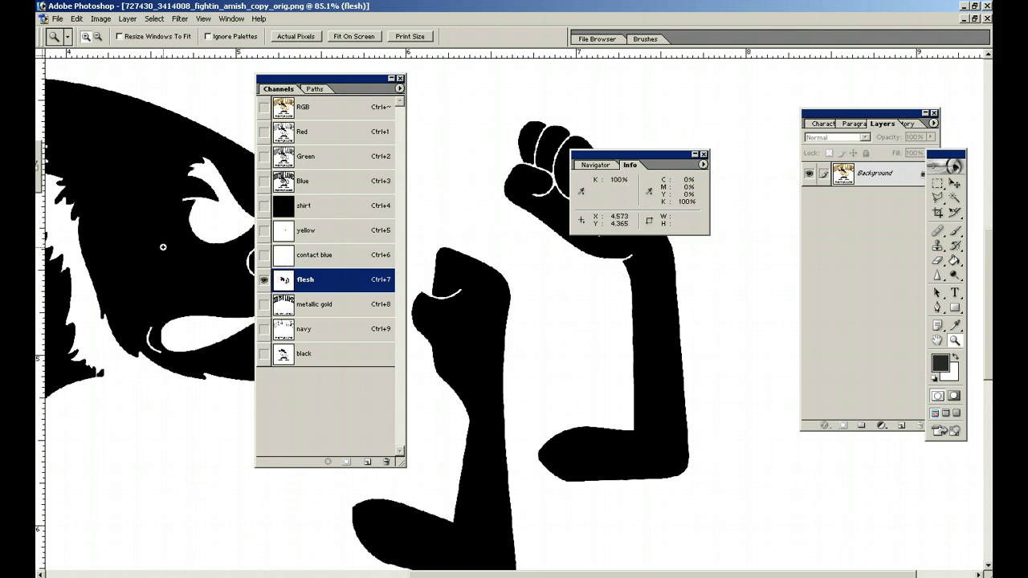
pyautogui.click(302, 309)
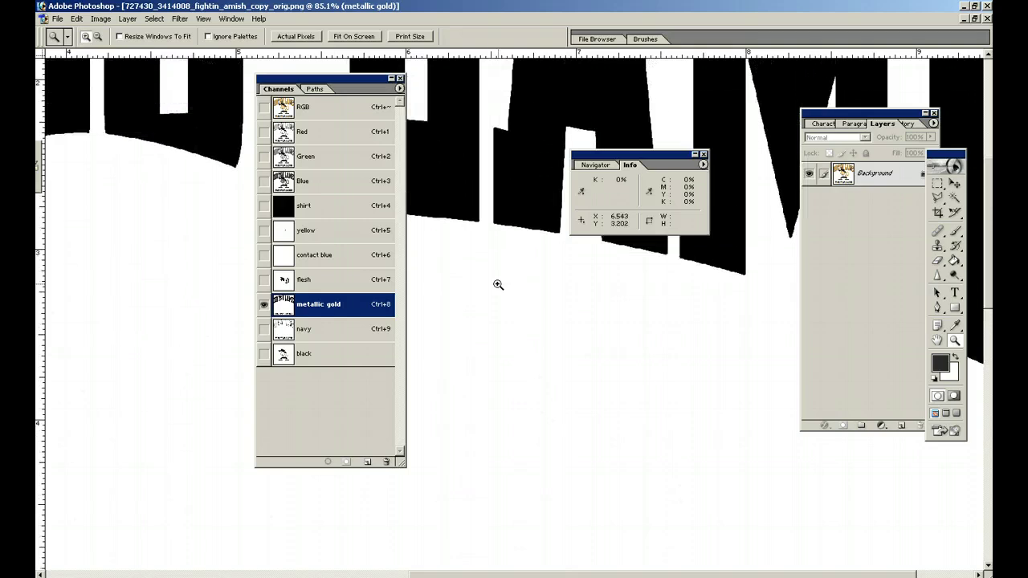
pyautogui.click(312, 325)
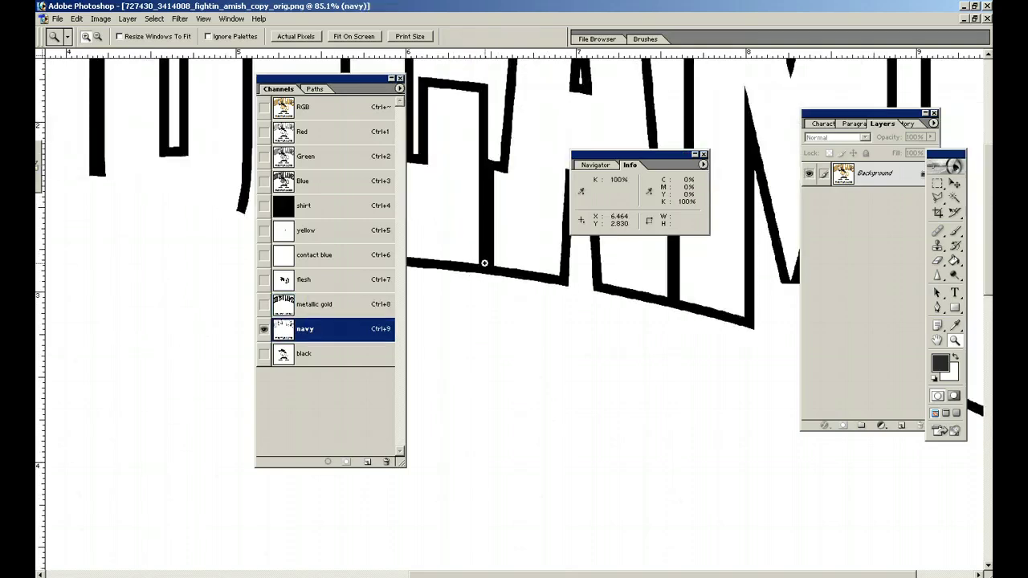
pyautogui.click(326, 354)
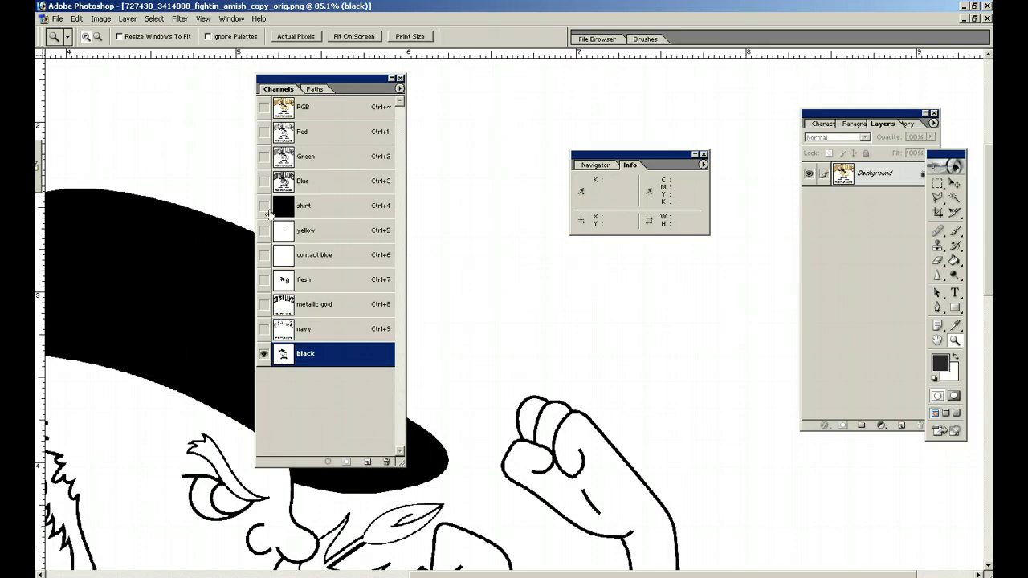
# Make all the spot channels from shirt to black visible together and move the Channels palette off the whole artwork.
pyautogui.moveTo(264, 206); pyautogui.dragTo(264, 328)
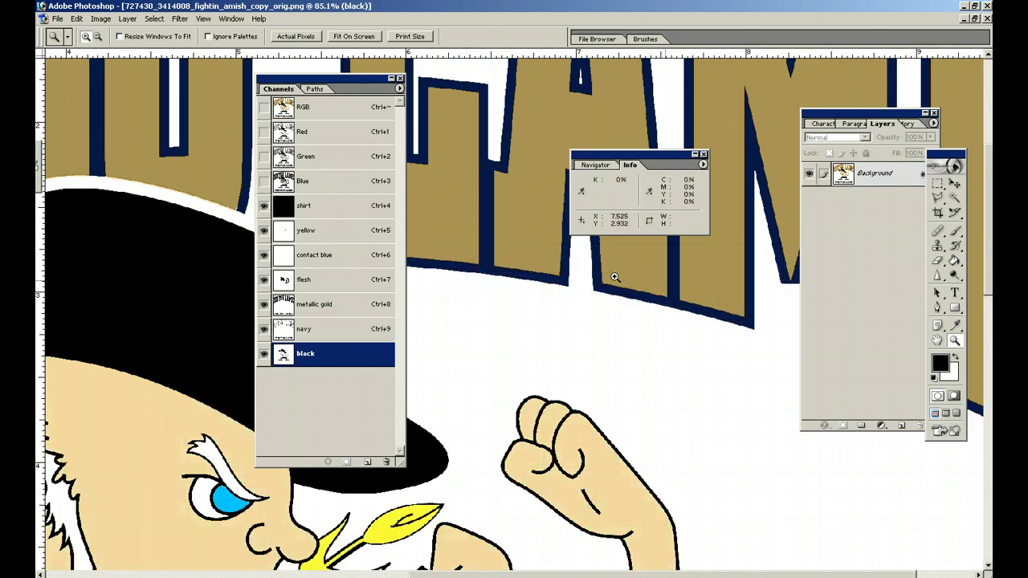
pyautogui.rightClick(502, 257)
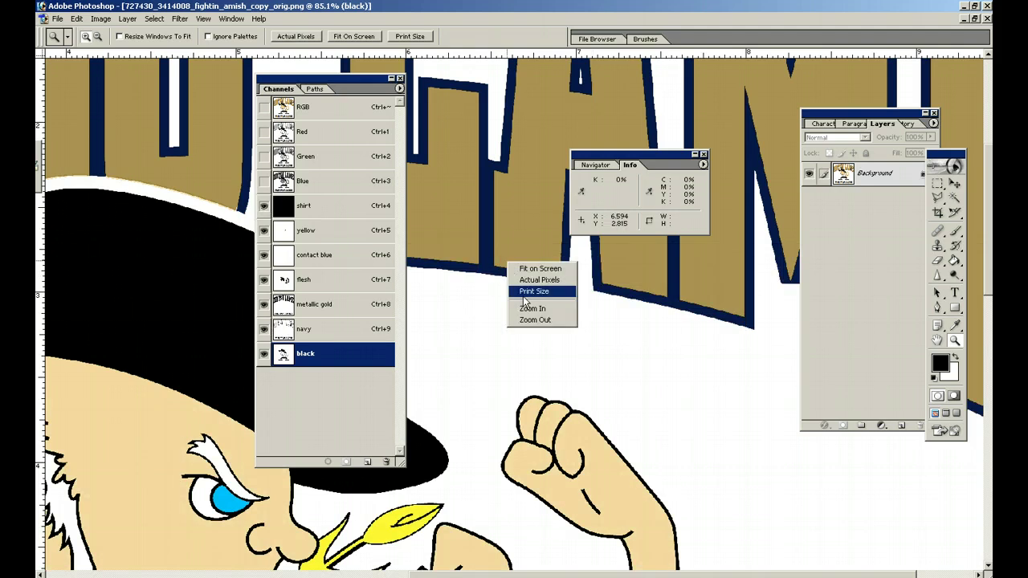
pyautogui.click(522, 293)
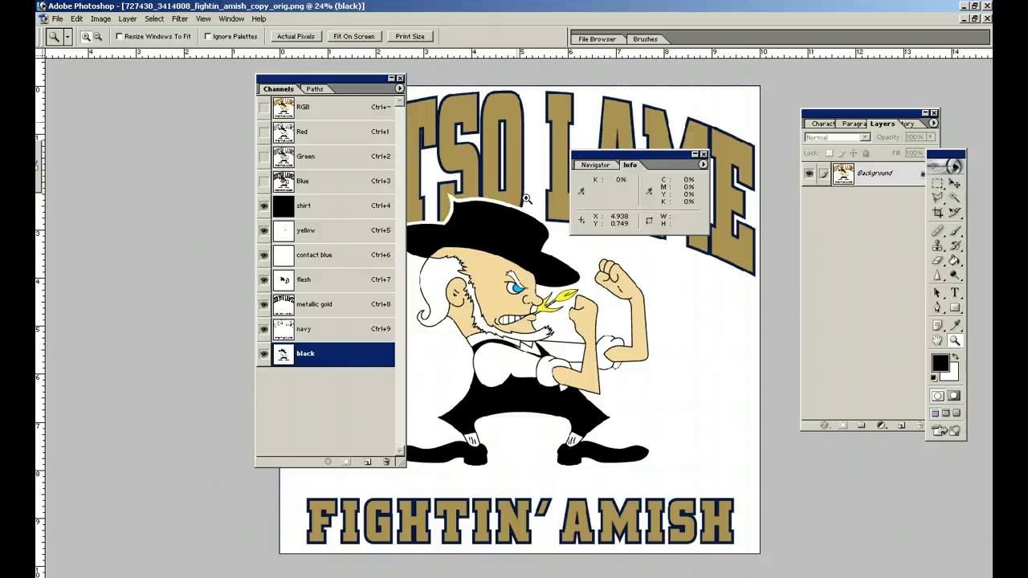
pyautogui.moveTo(331, 80); pyautogui.dragTo(171, 80)
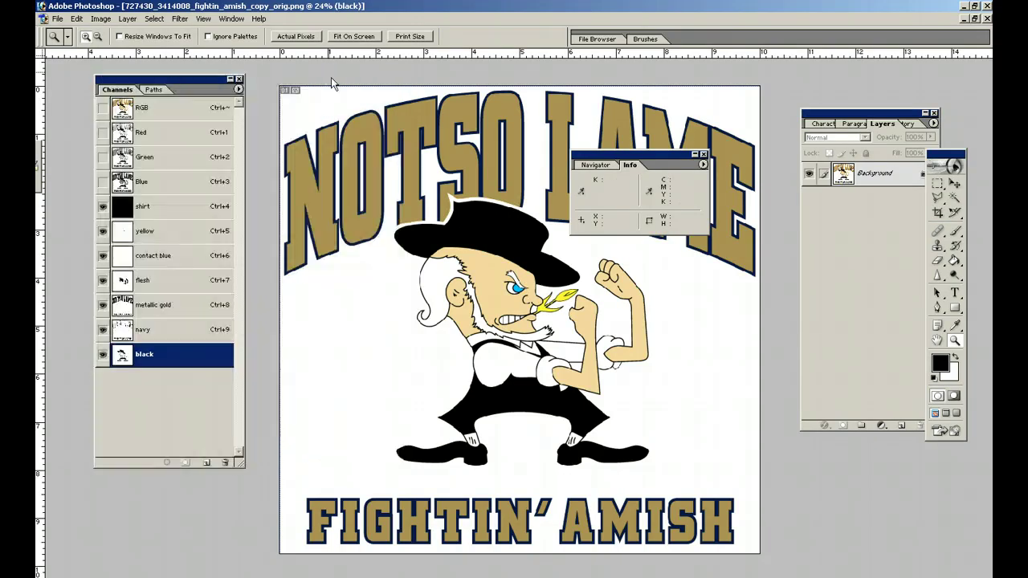